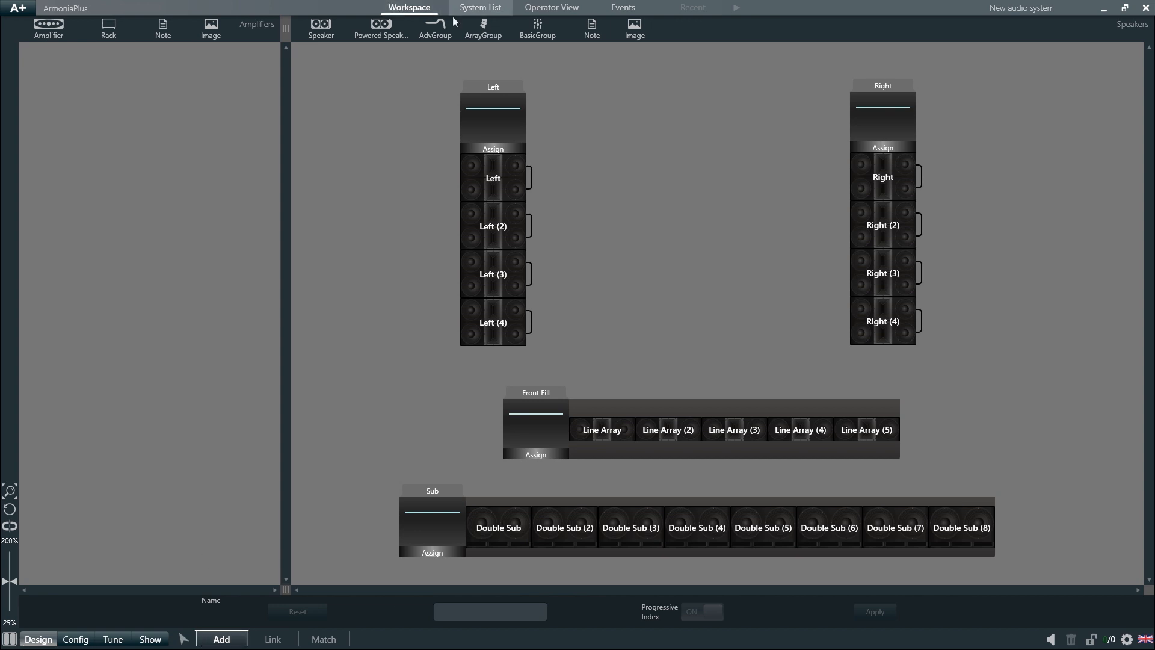
- Add an advanced group and place it between the Left and Right arrays
click(436, 28)
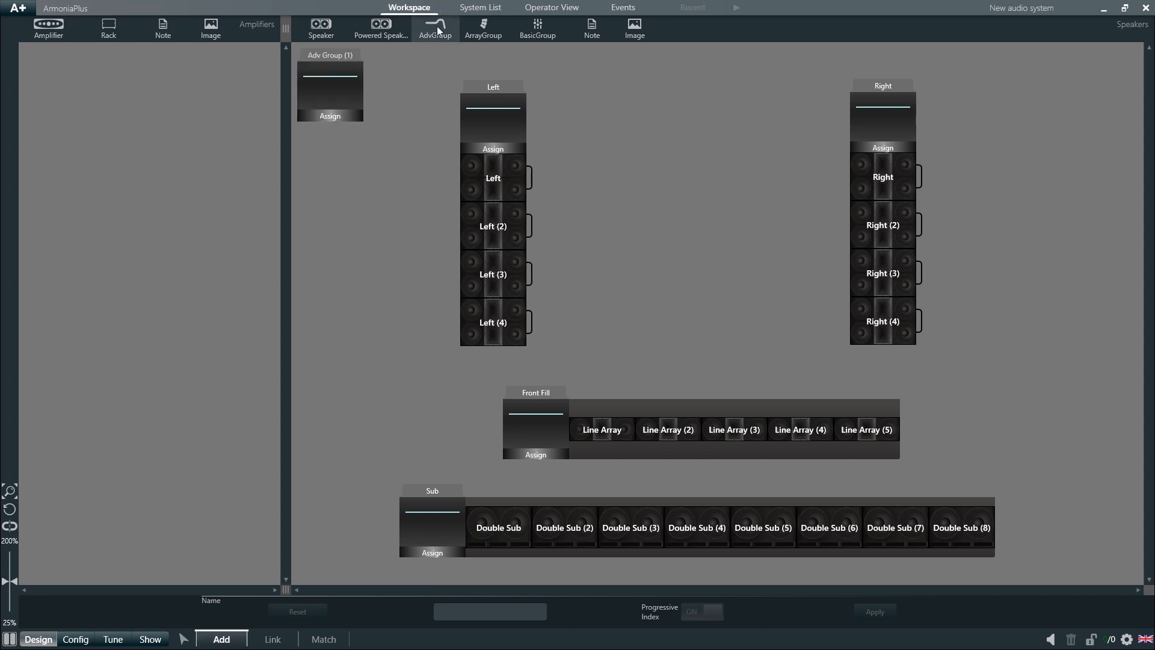
drag(348, 86, 711, 117)
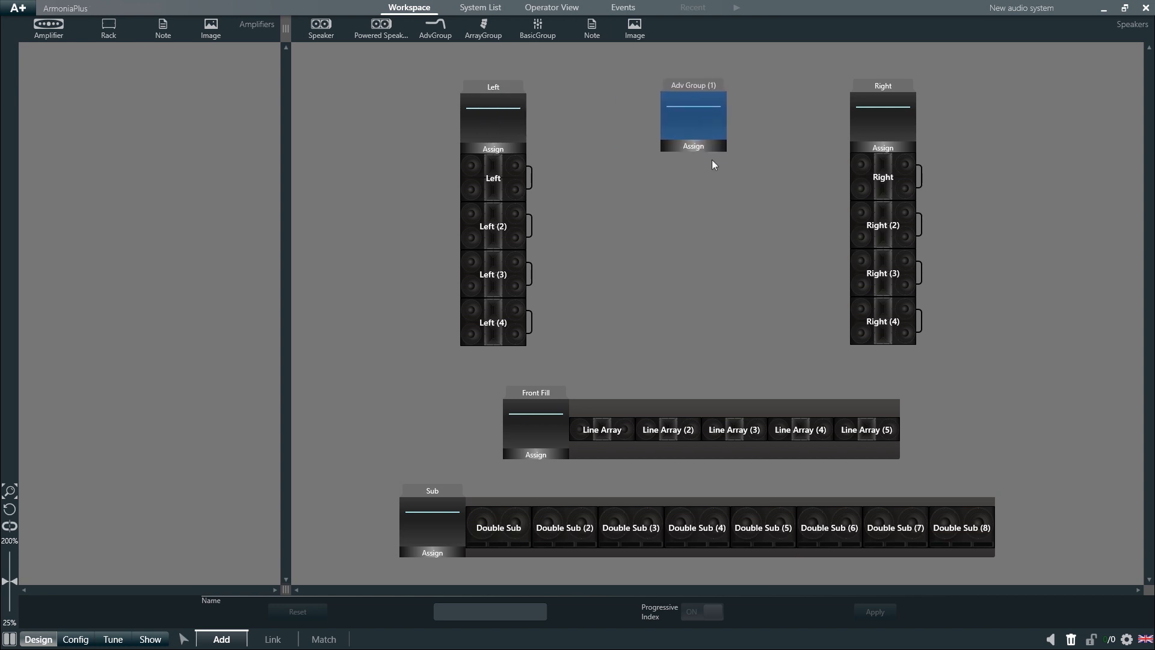
- Assign the four Left and four Right array speakers to the new group and end assigning
click(702, 146)
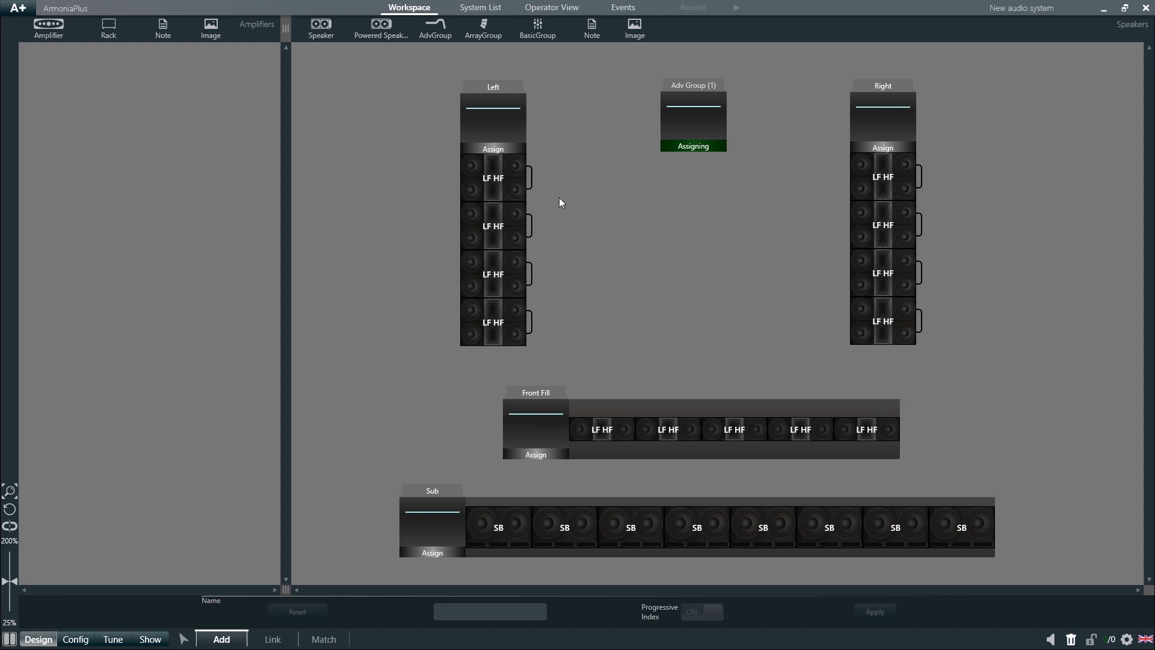
click(511, 191)
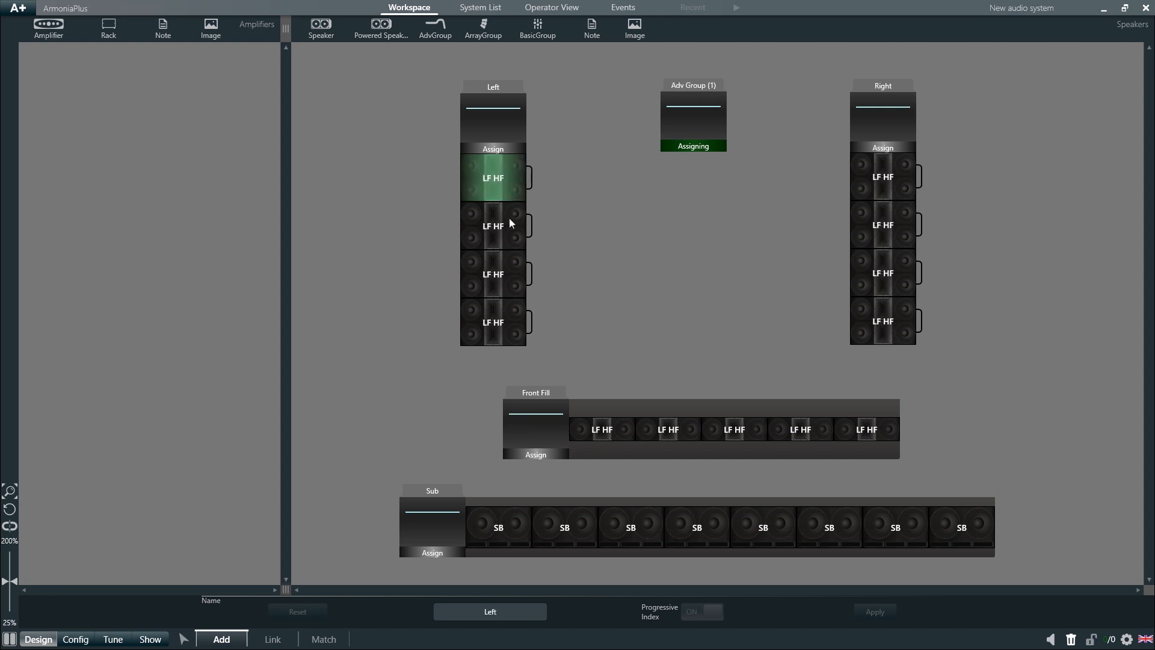
click(509, 219)
click(508, 271)
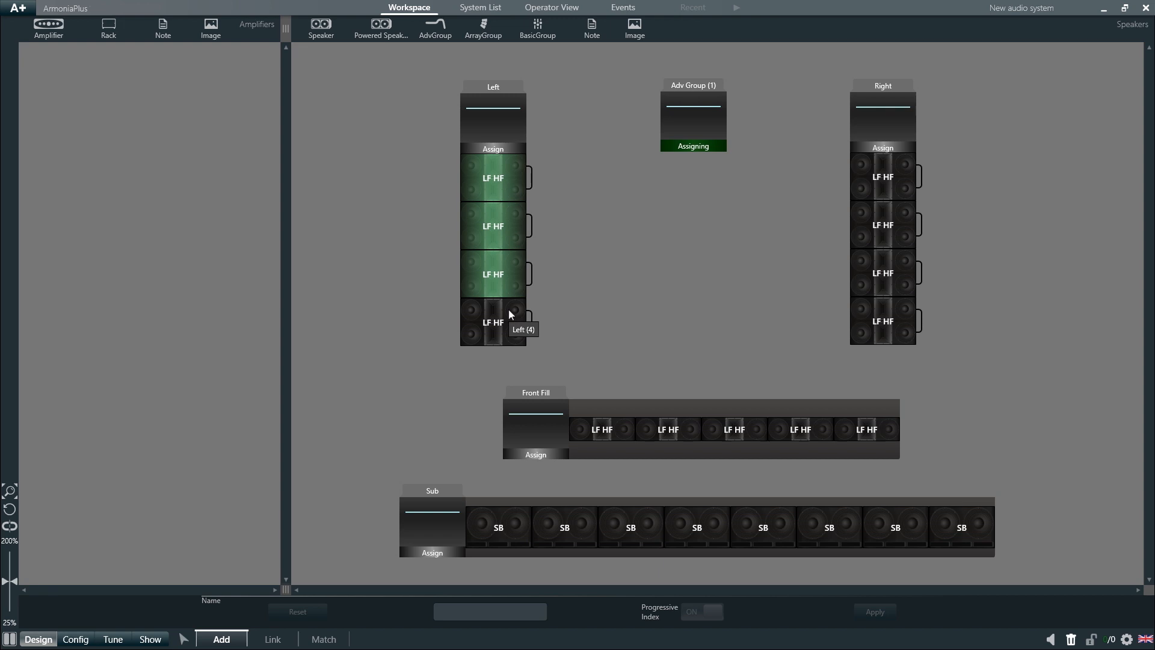
click(508, 308)
click(885, 176)
click(884, 223)
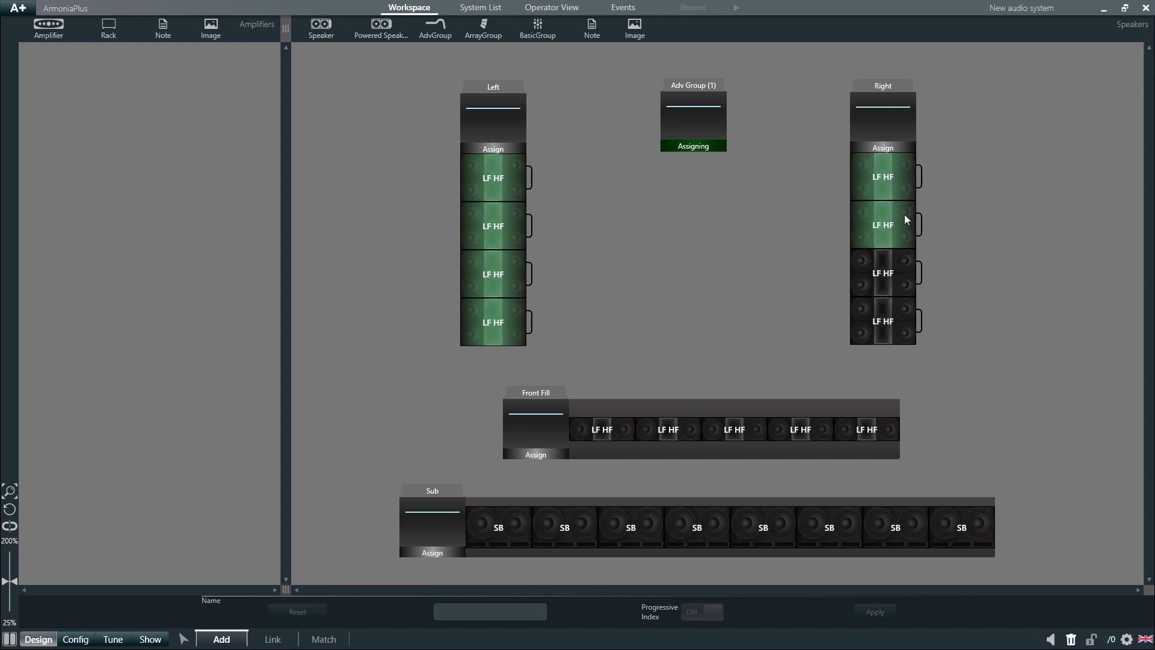
click(884, 273)
click(885, 321)
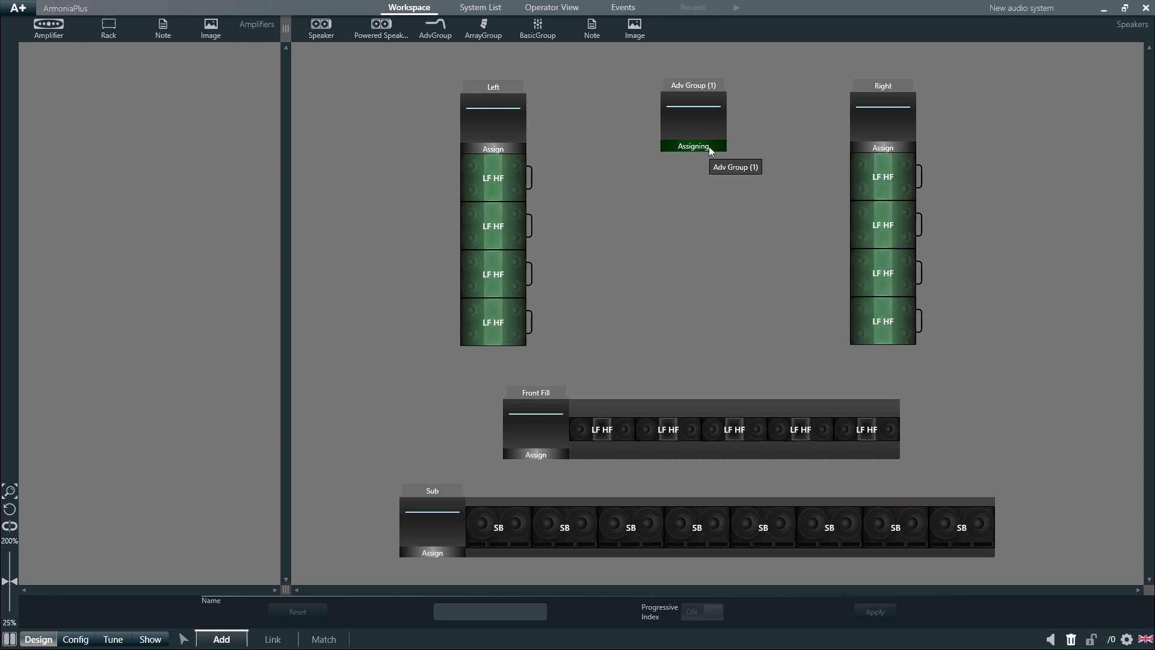
click(695, 146)
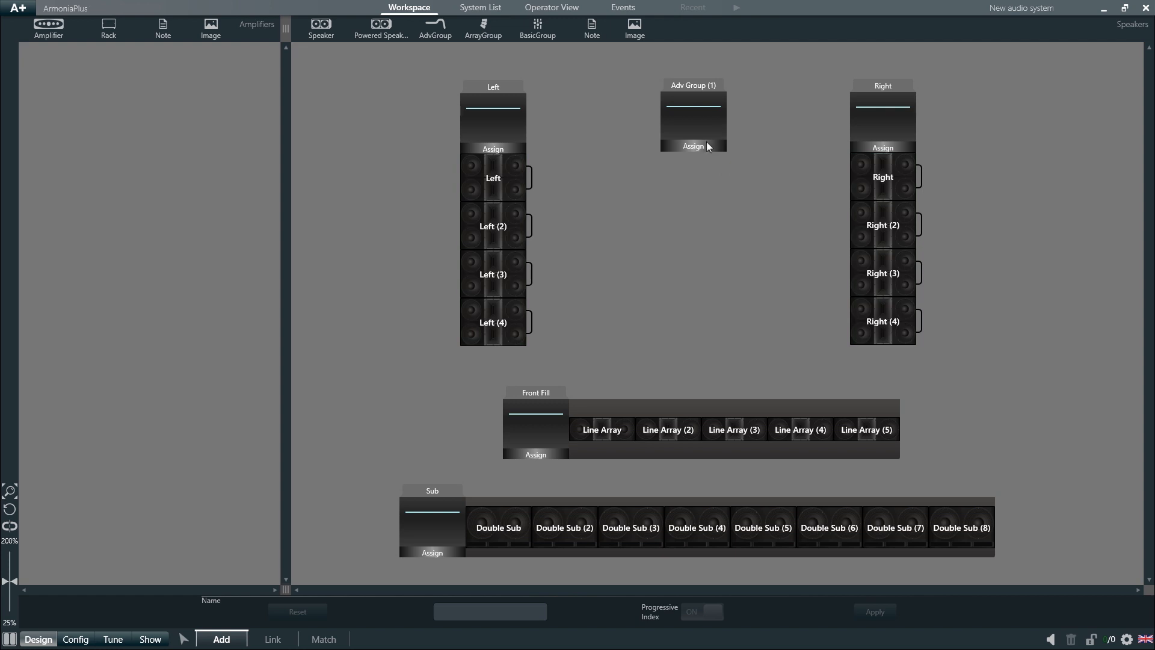
- Nudge the group slightly upward and rename it 'Main'
click(707, 142)
mouse_move(707, 122)
mouse_down()
mouse_move(710, 139)
mouse_move(702, 129)
mouse_up()
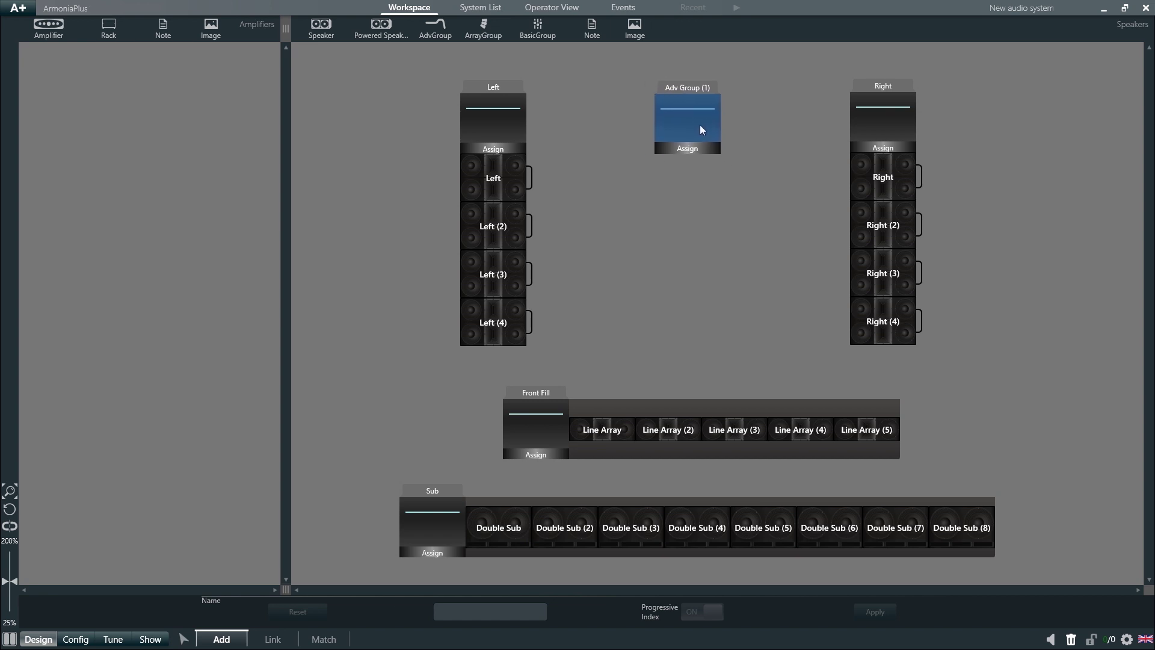
click(705, 86)
text(Main)
key(Return)
- Add a second advanced group below Main and select every Left, Right, Front Fill and Sub speaker for it
click(451, 33)
drag(340, 168, 691, 222)
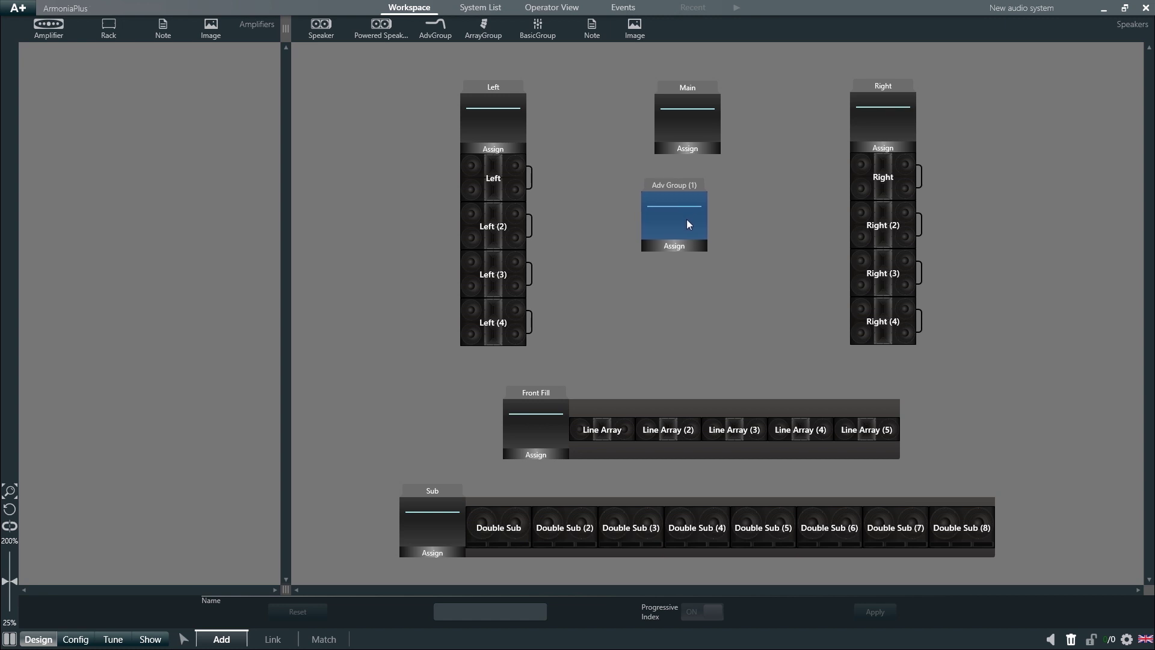
click(686, 251)
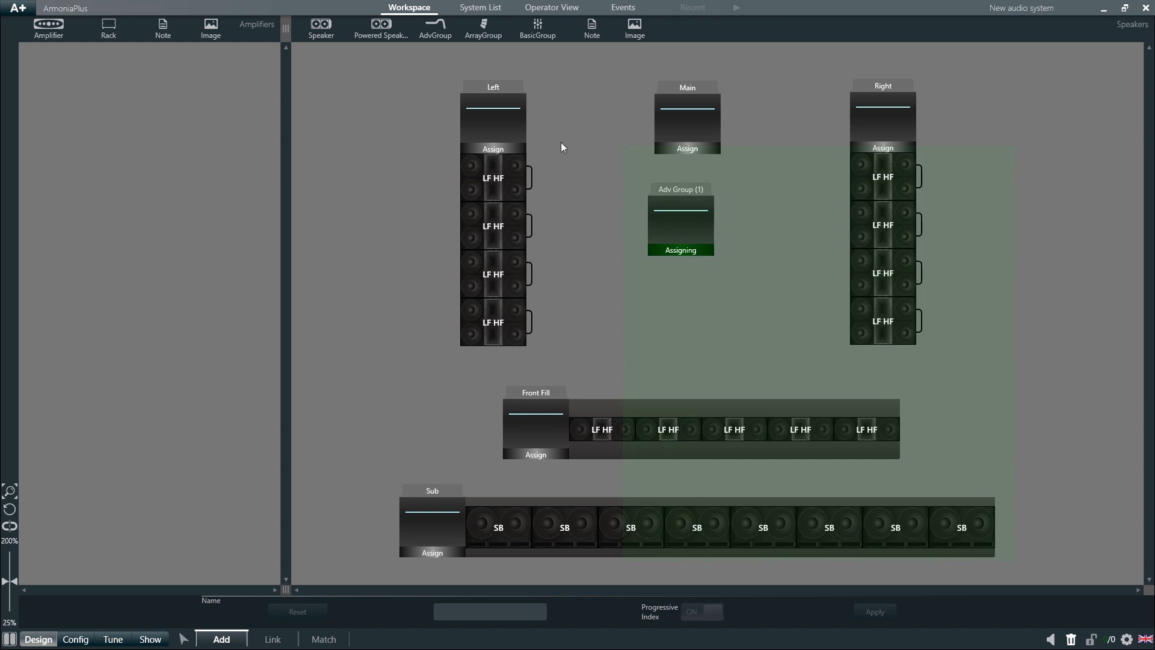
drag(561, 142, 377, 68)
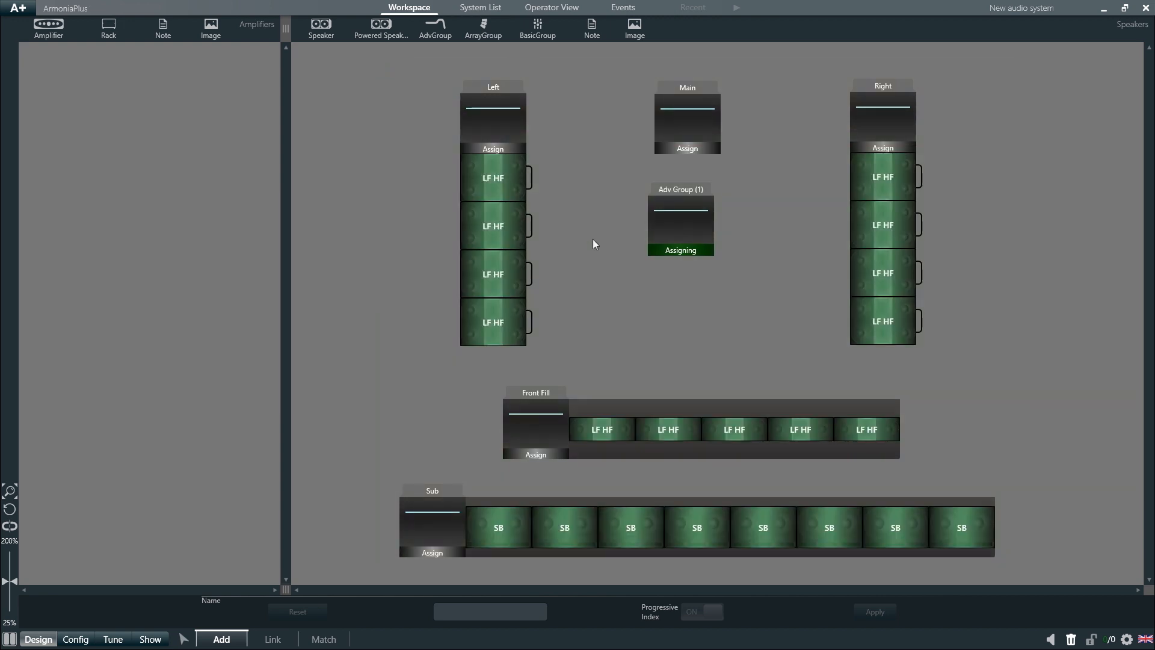
- End assigning and rename the second group 'All PA'
click(691, 249)
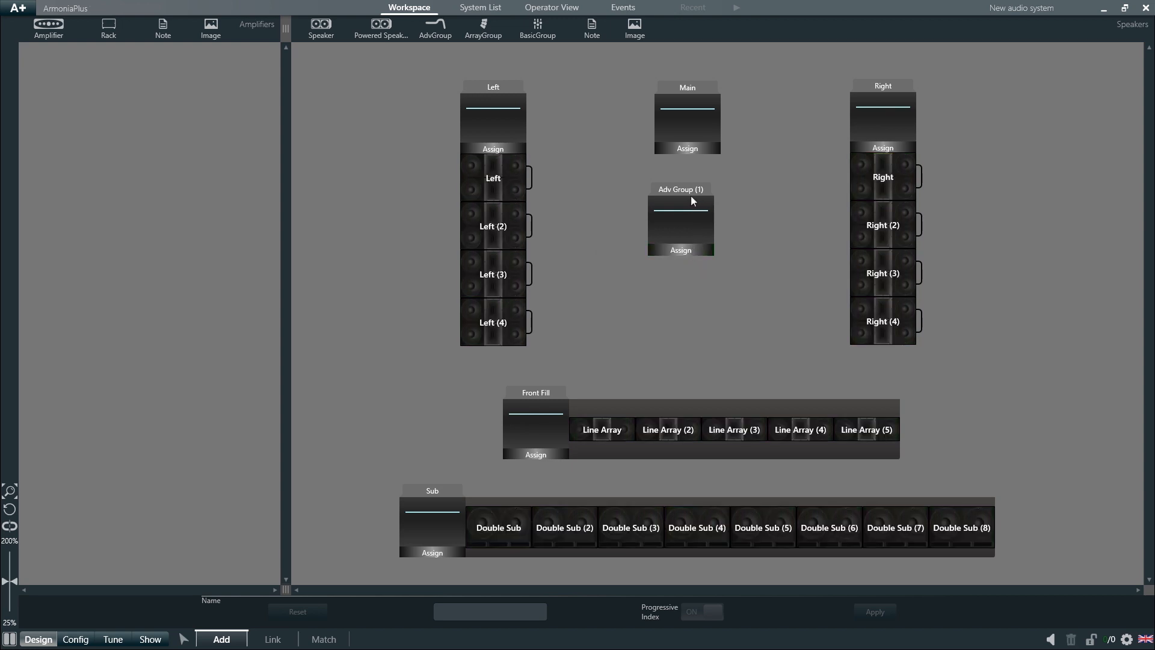
text(All PA)
key(Return)
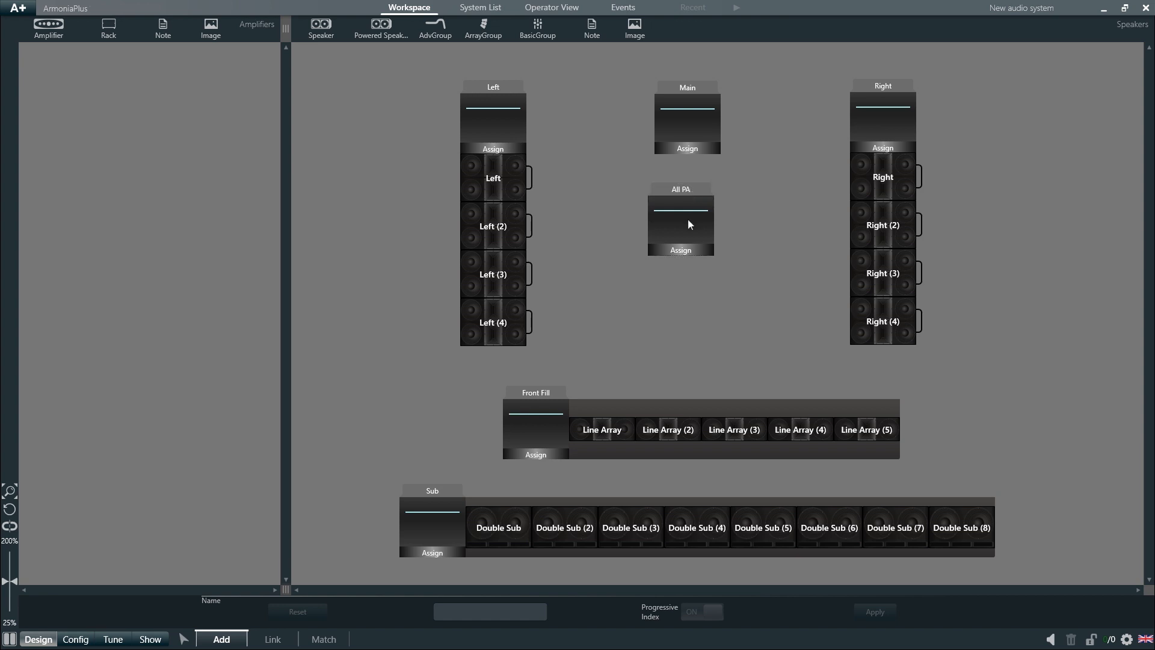